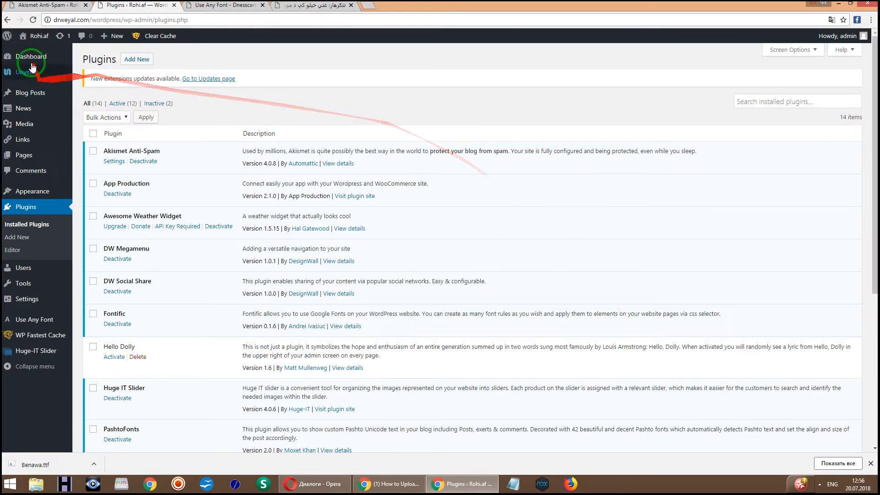
Search the plugins available for installation for "use any font"
mouse_move(34, 40)
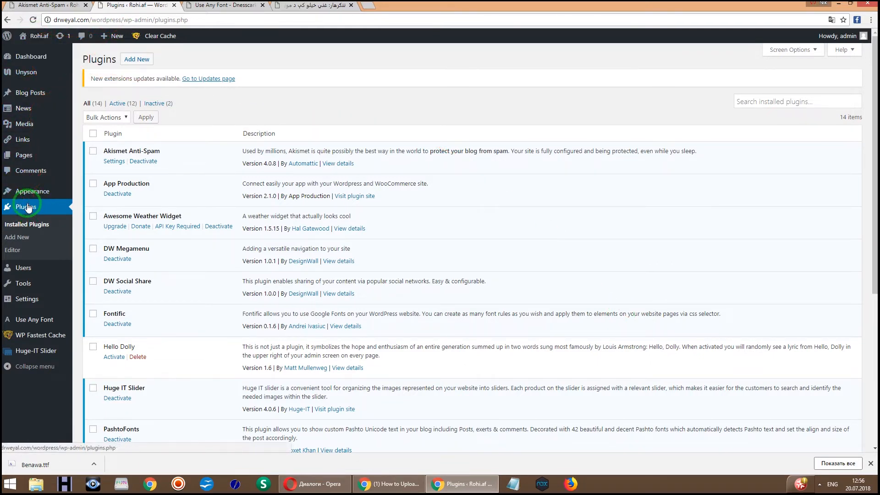
click(22, 237)
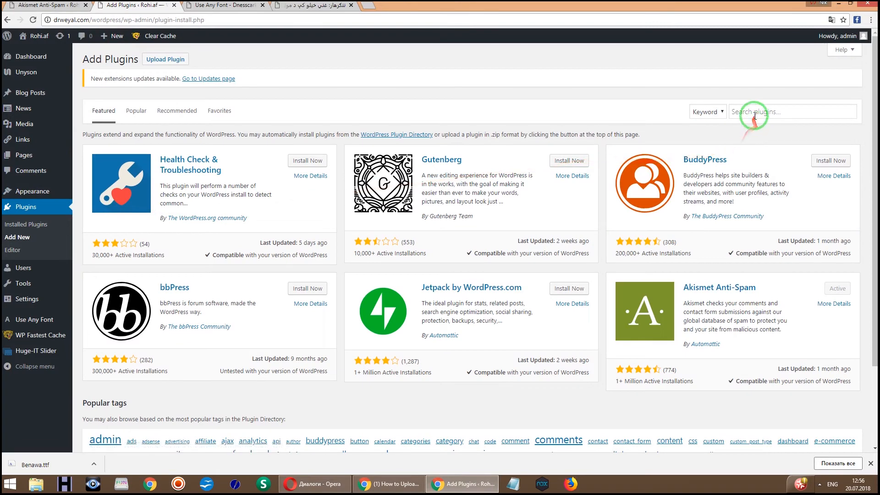
click(750, 110)
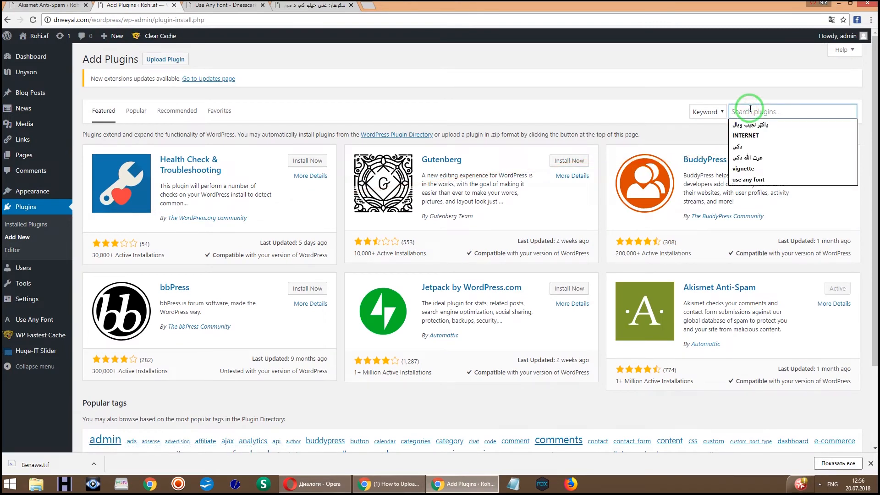
click(757, 180)
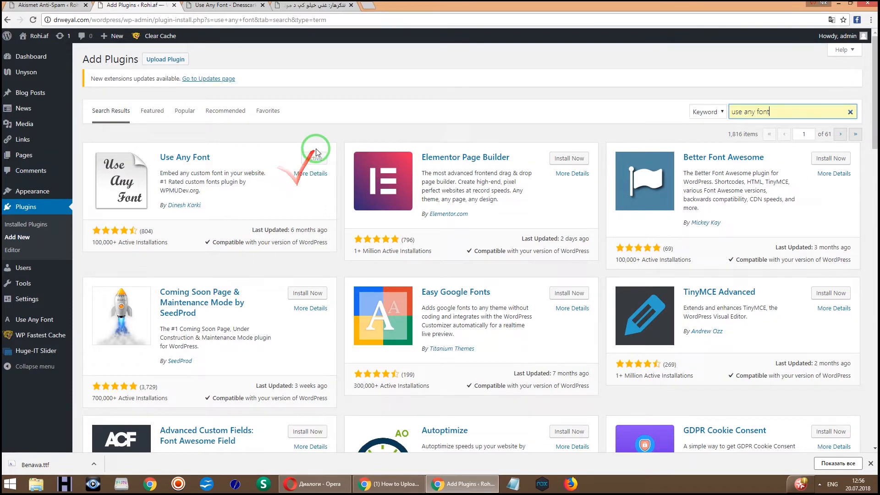
Open the Use Any Font settings, then set the contribution to $0 (Free) on the plugin's API key request page
click(32, 321)
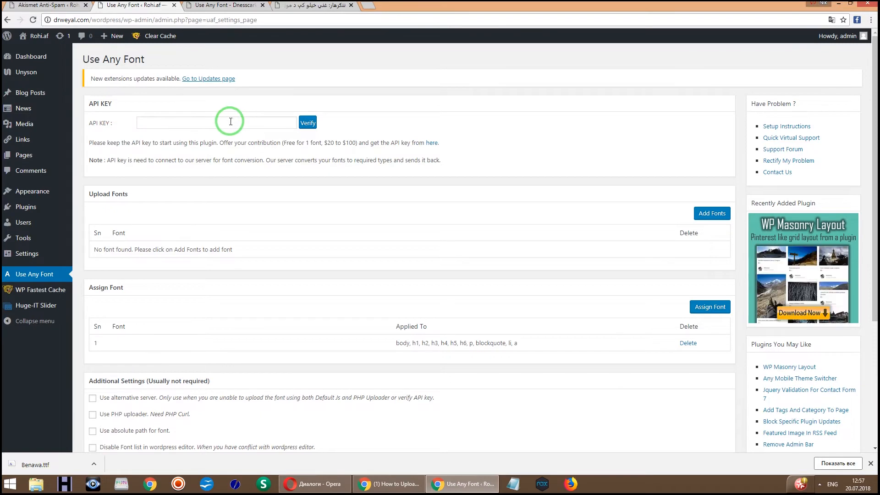
click(225, 6)
drag(211, 131, 172, 149)
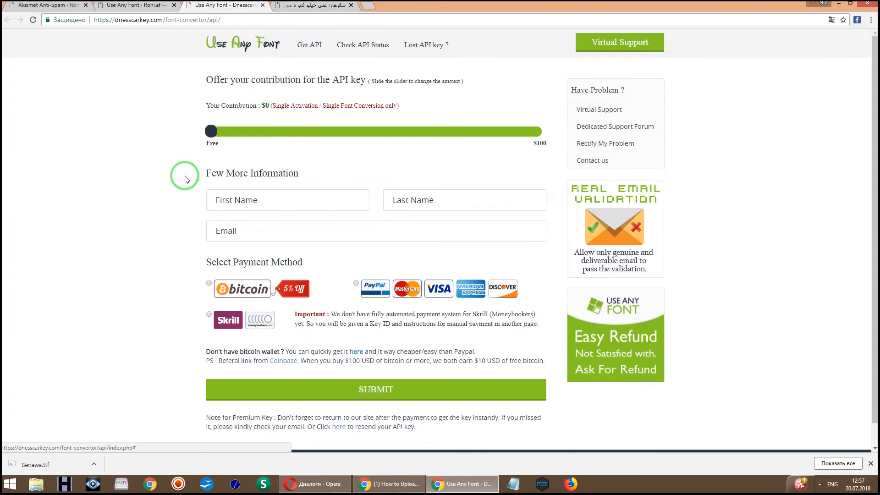
Fill in the first name, last name and e-mail, choose Bitcoin as the payment method and submit the API key request
click(273, 198)
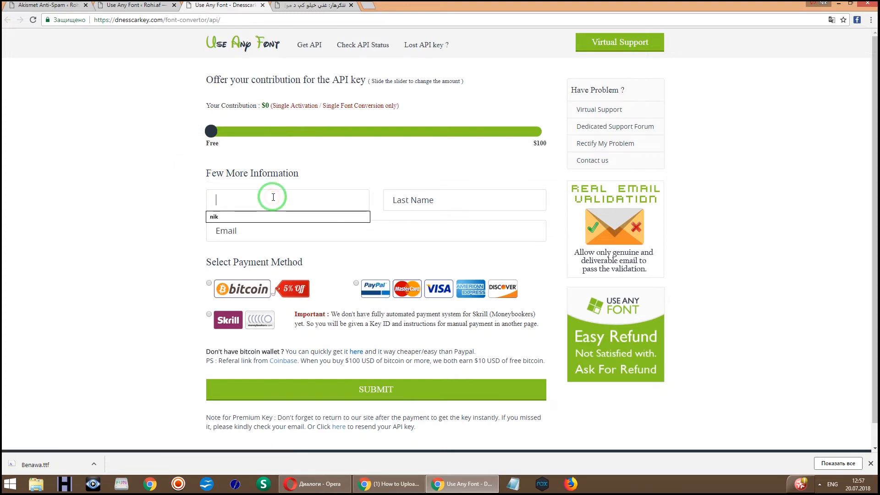
click(215, 217)
click(407, 204)
click(389, 216)
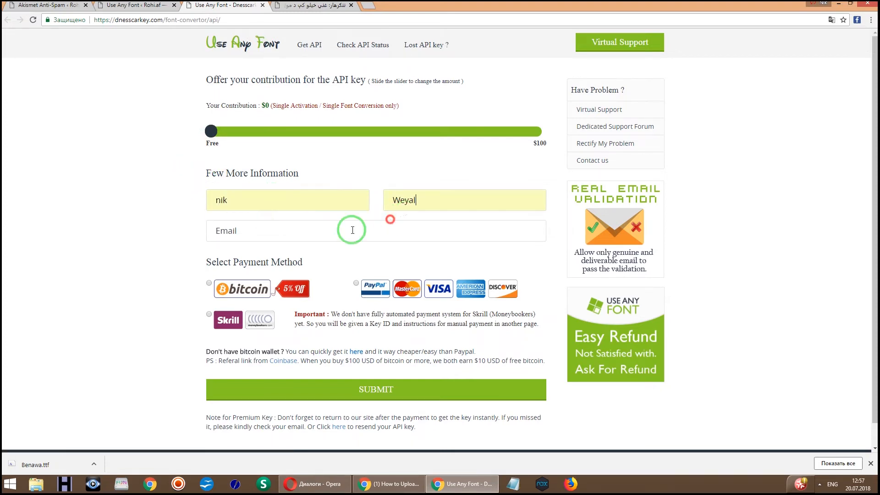
click(257, 229)
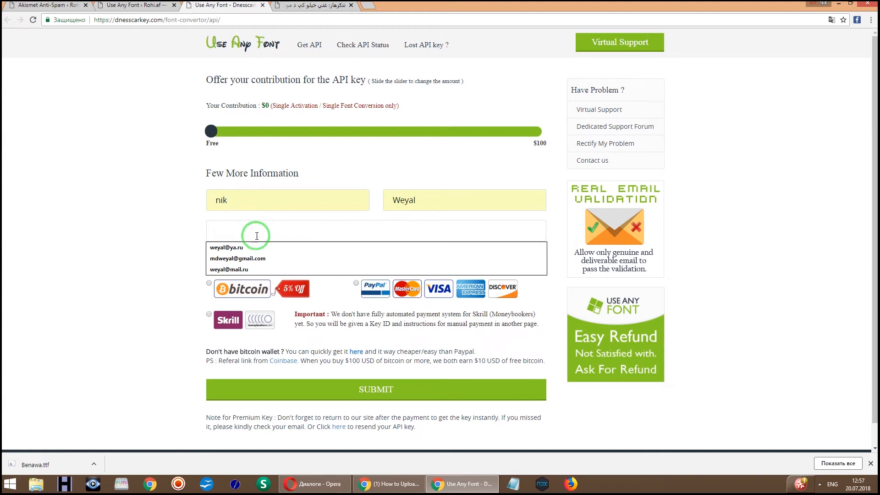
click(231, 269)
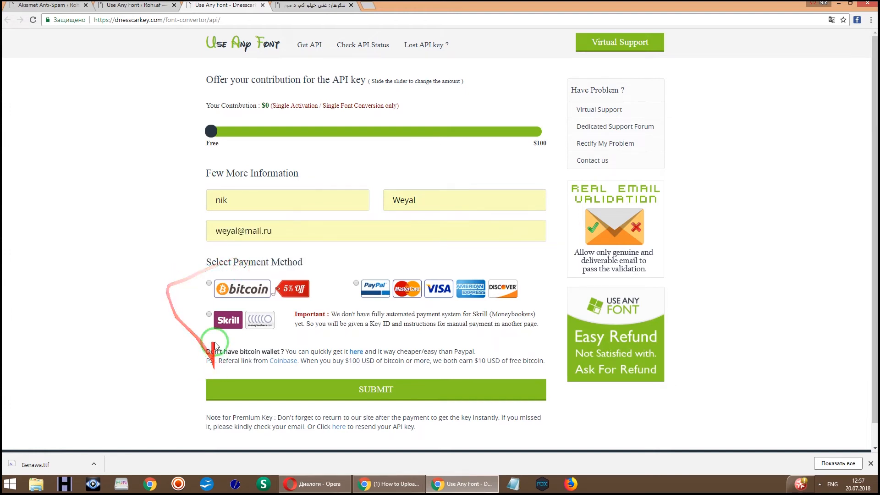
click(209, 283)
click(323, 390)
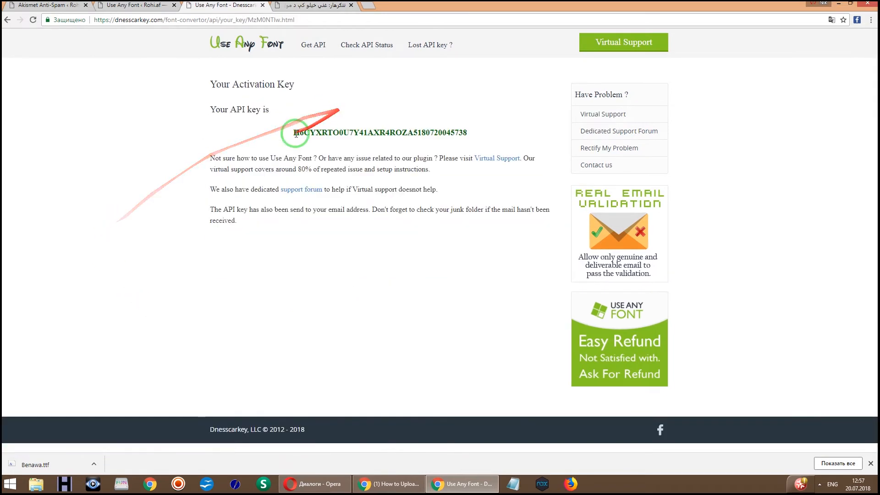
Copy the API key from the activation key page
drag(291, 132, 467, 131)
key(ctrl+c)
right_click(460, 132)
click(487, 135)
Paste the API key into the Use Any Font settings in WordPress and verify it
click(133, 5)
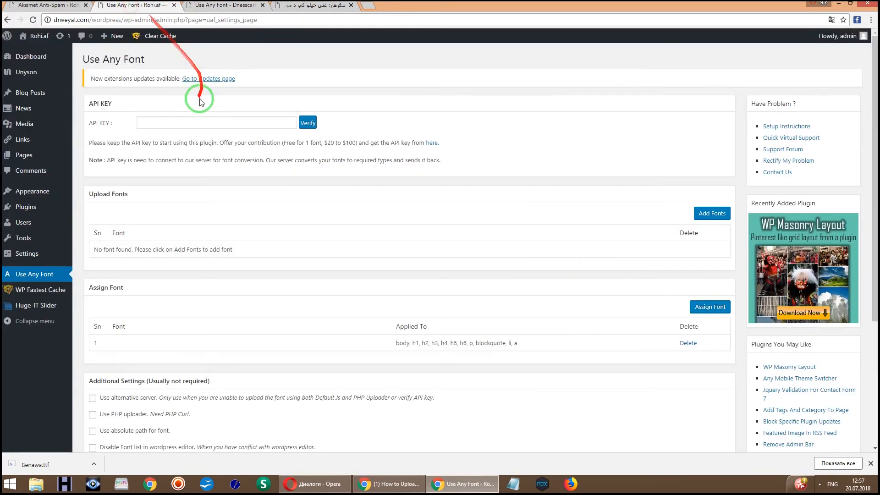
click(183, 122)
right_click(186, 122)
click(222, 173)
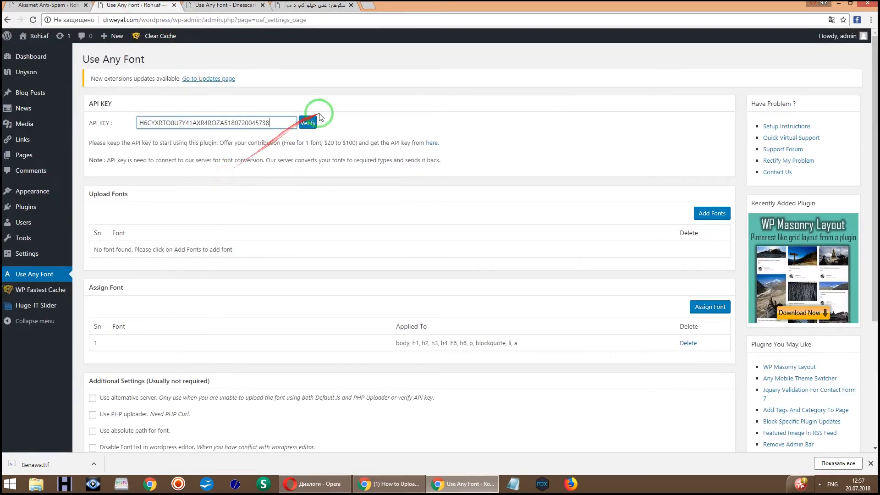
click(307, 122)
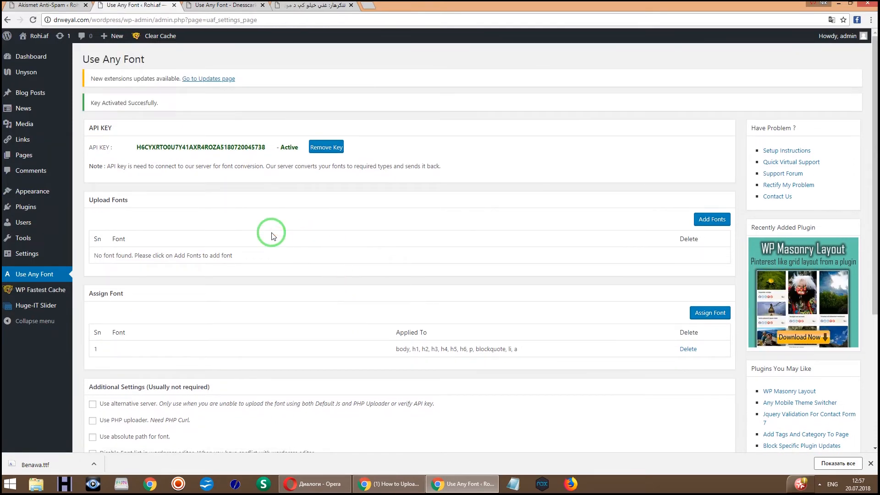
Upload the font file AdobeArabic-Regular.otf to Use Any Font under the font name Benawa
click(716, 224)
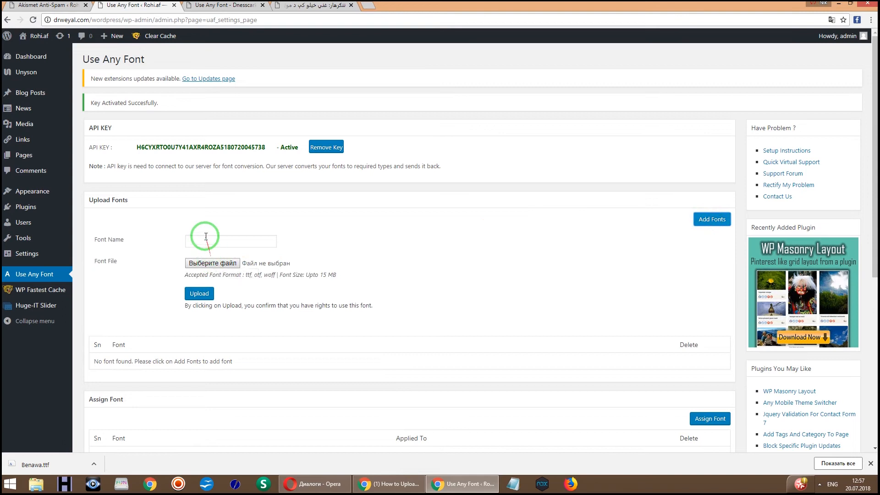
click(206, 236)
click(201, 261)
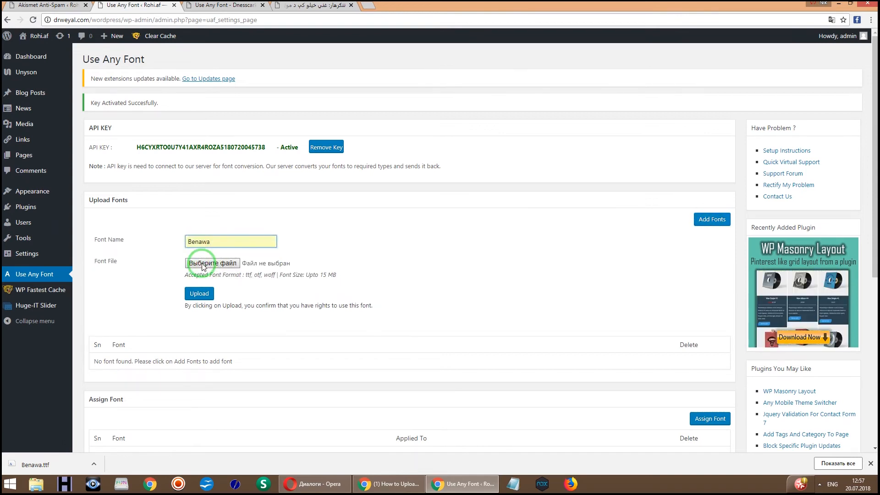
click(203, 264)
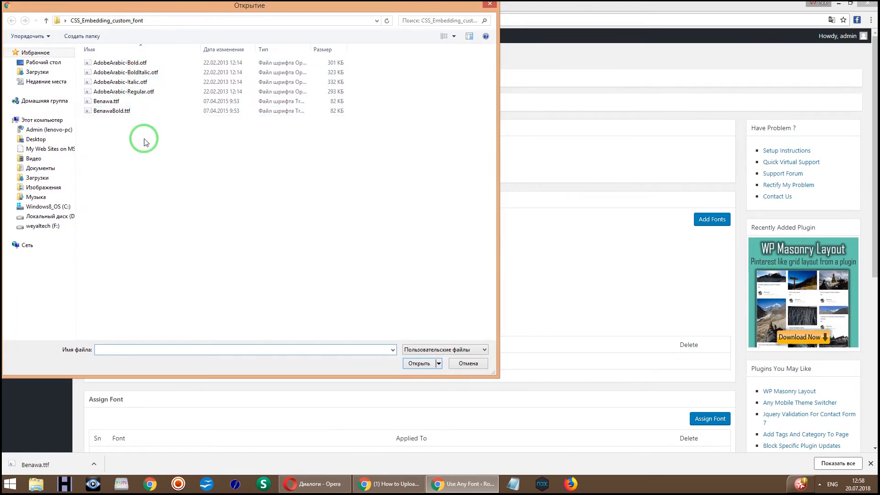
double_click(129, 93)
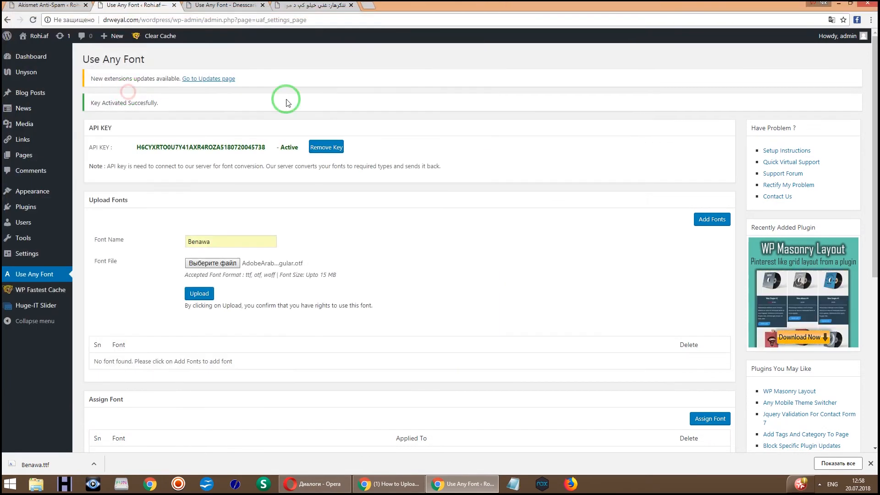
click(198, 293)
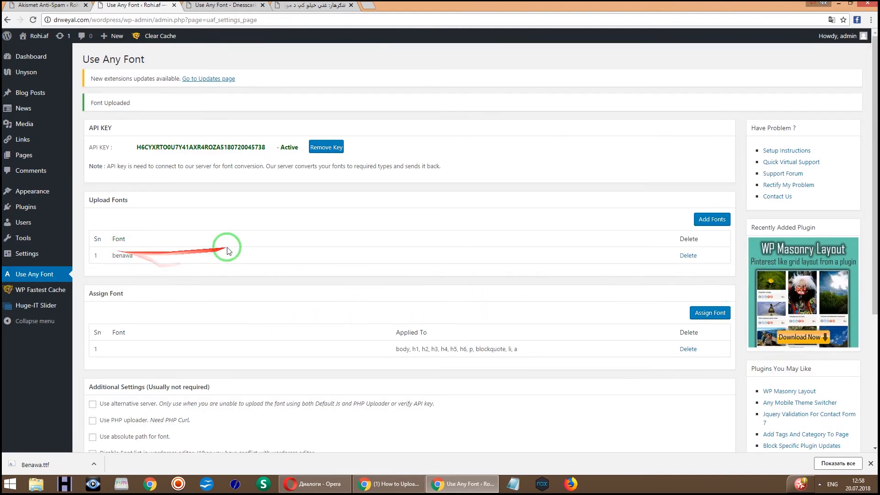
Start a new font assignment and choose benawa as its font
click(709, 315)
scroll(340, 354, down, 2)
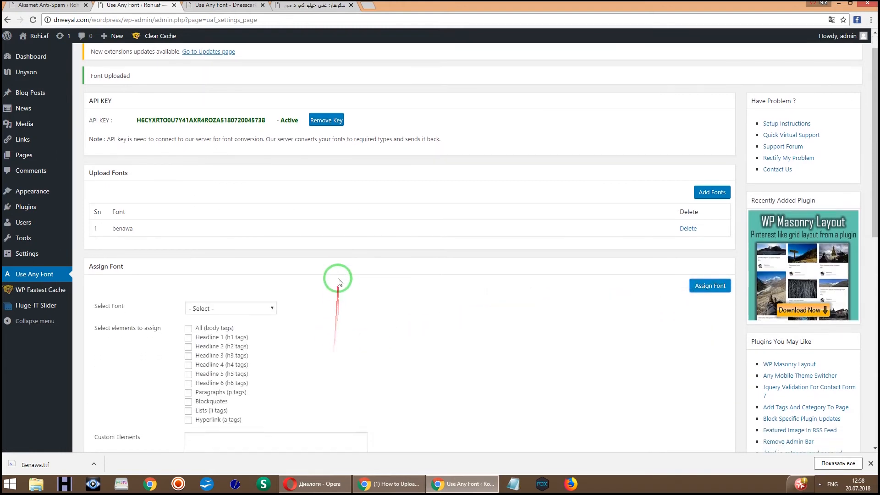
scroll(330, 231, down, 1)
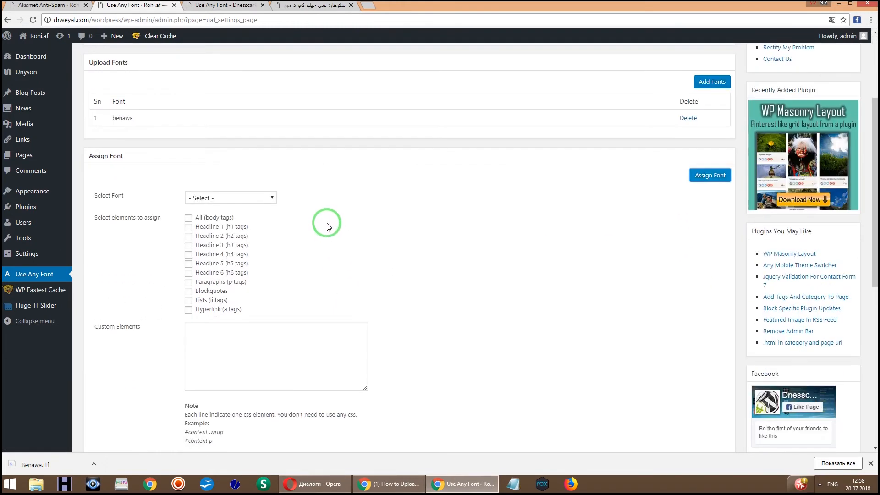
click(241, 197)
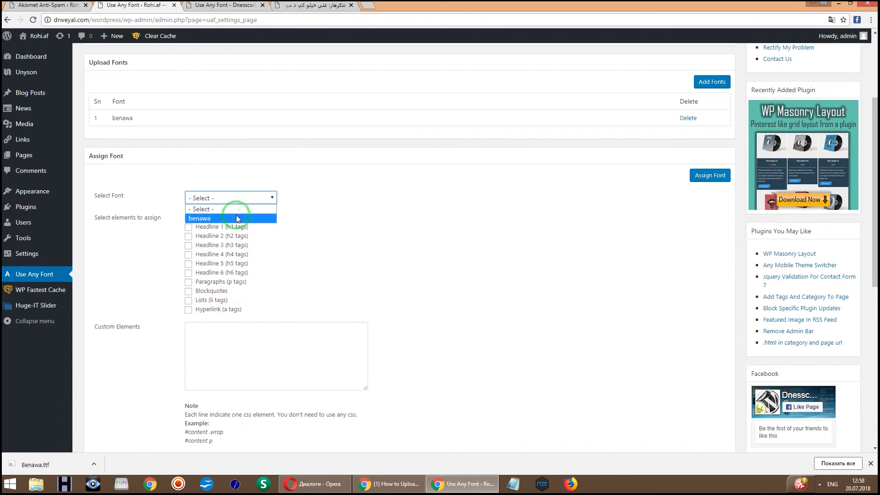
click(239, 218)
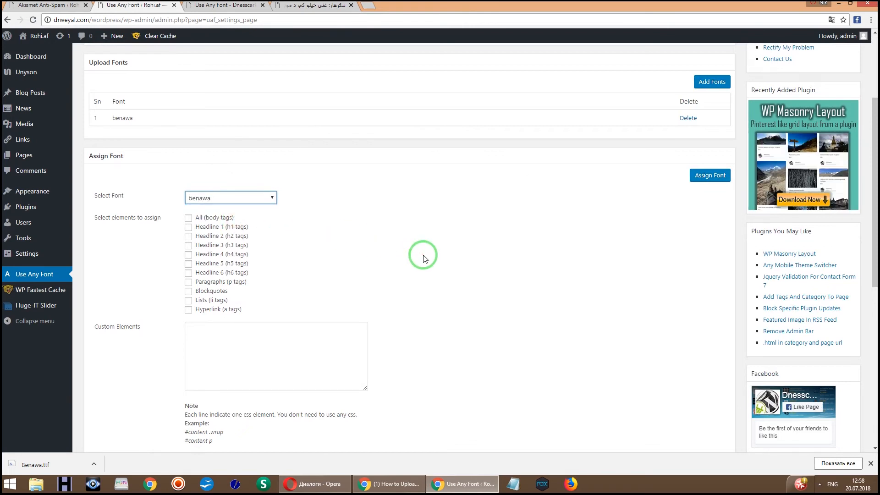
Assign the font to all listed elements: body, headlines h1 to h6, paragraphs, blockquotes, lists and hyperlinks
click(188, 219)
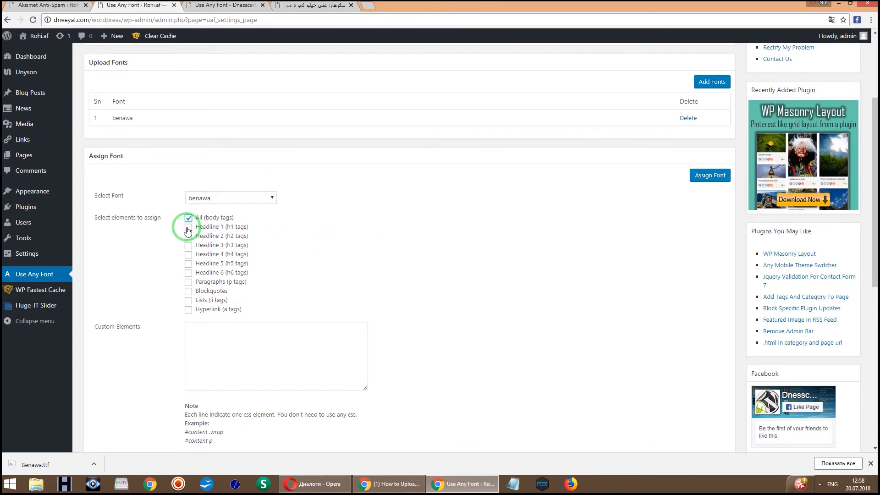
click(188, 227)
click(189, 237)
click(188, 246)
click(188, 255)
click(188, 264)
click(189, 273)
click(188, 282)
click(189, 292)
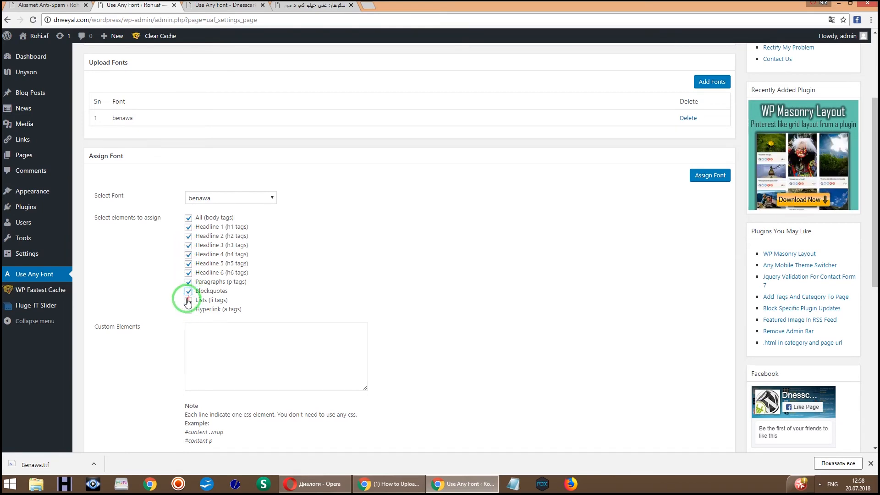
click(188, 300)
click(188, 309)
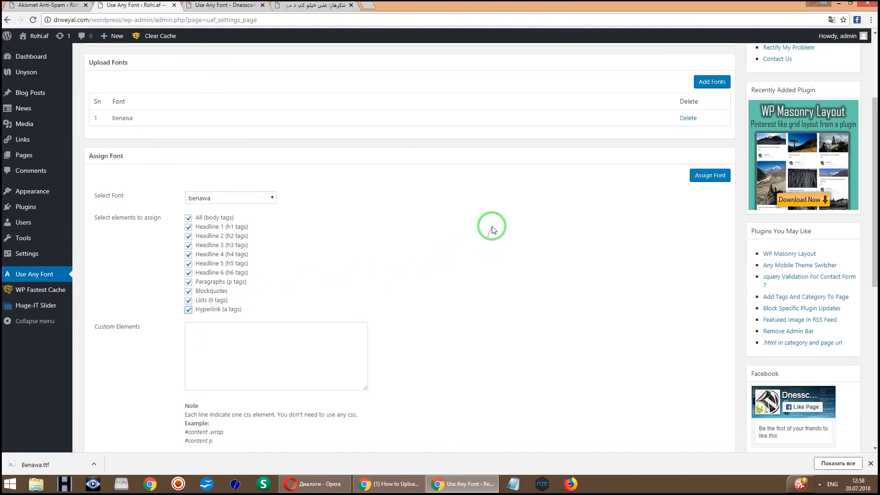
scroll(489, 225, down, 3)
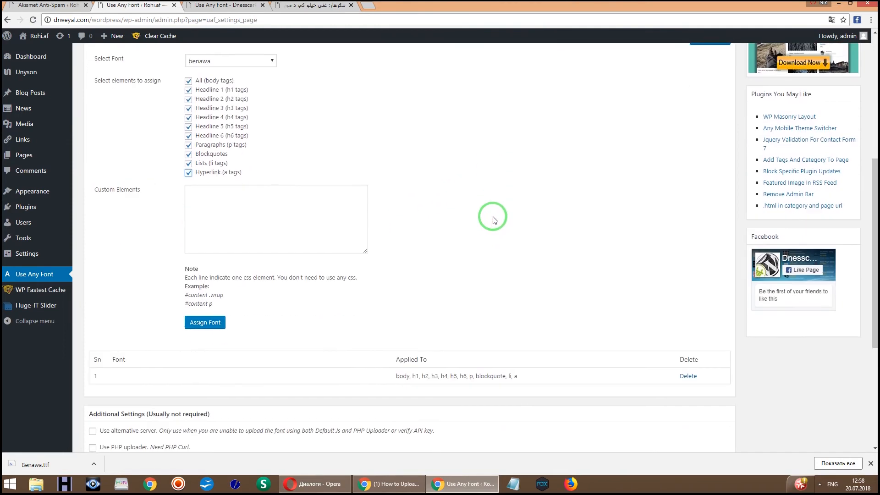
click(199, 323)
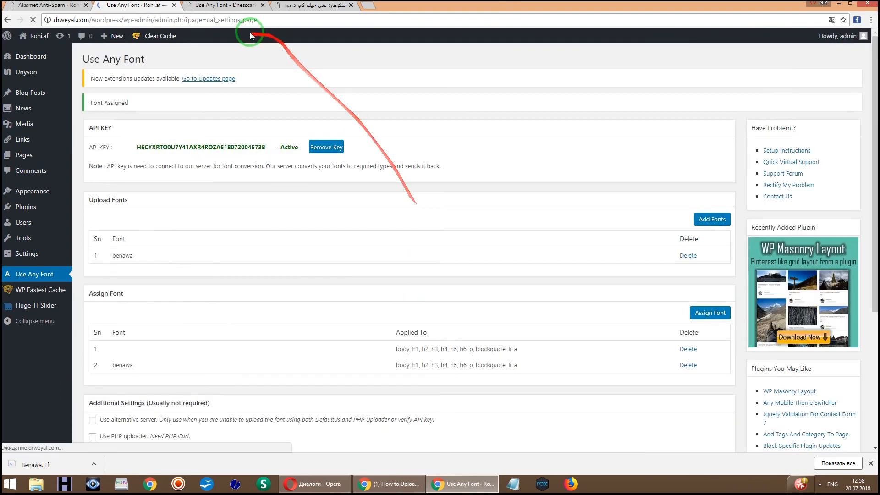
Switch to the published blog post and reload it to examine the font of its heading and text
click(322, 7)
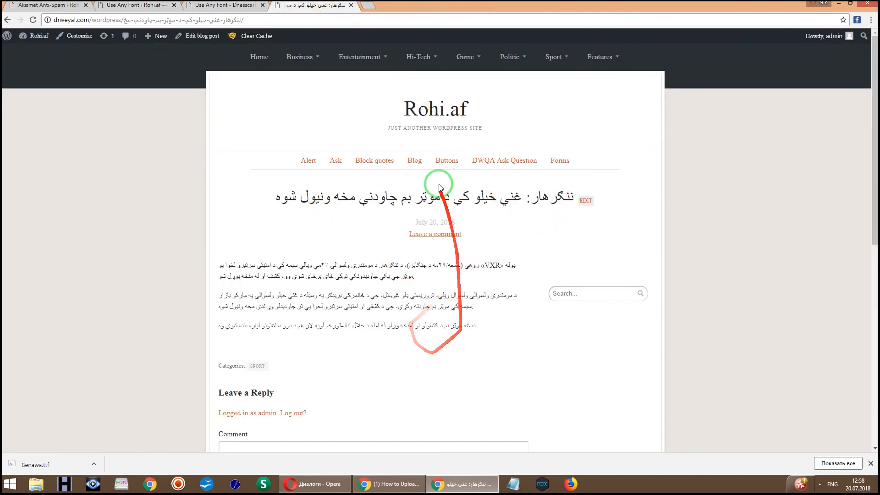
click(34, 19)
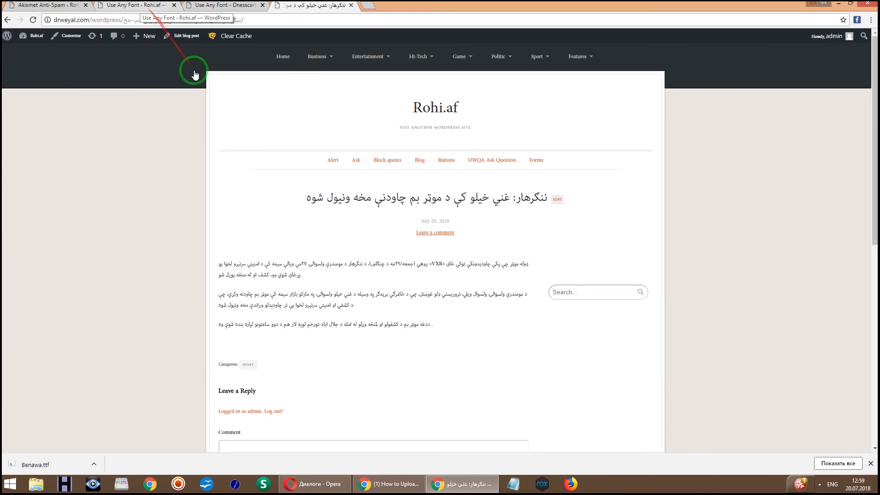
click(377, 198)
drag(377, 198, 379, 200)
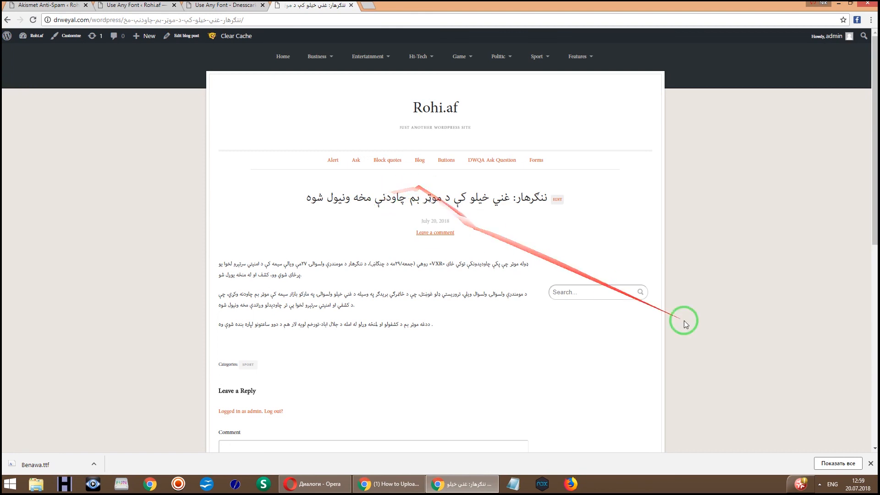
click(818, 486)
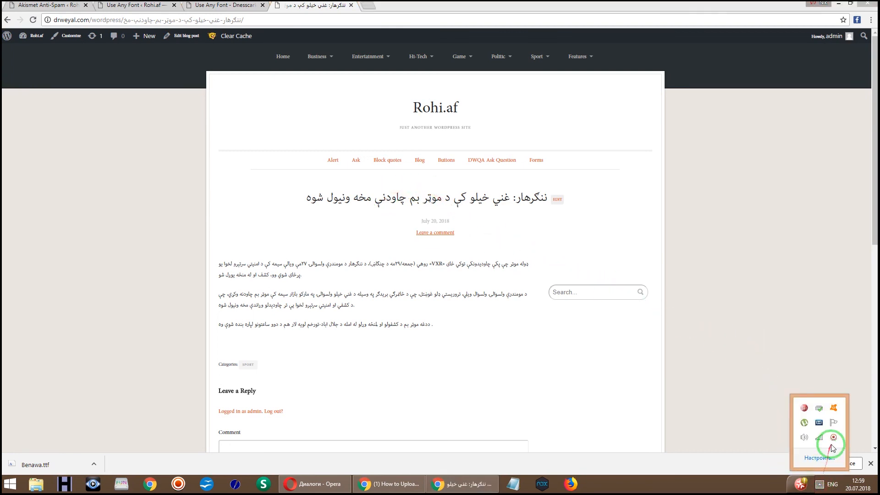